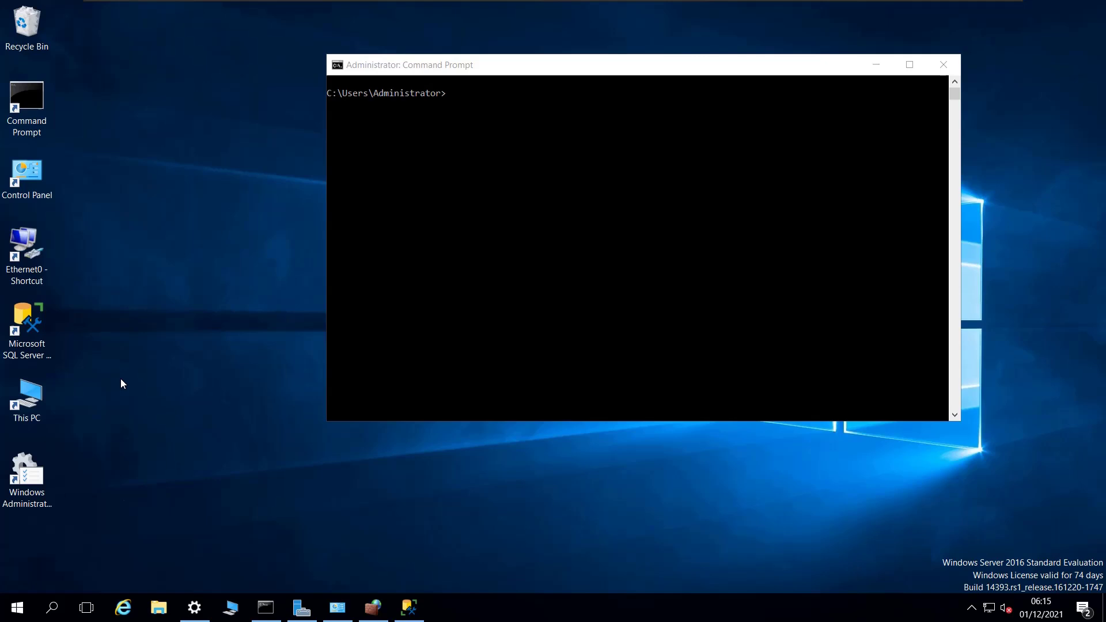
Run ipconfig in the administrator prompt and note the IPv4 address 192.168.1.37
click(483, 265)
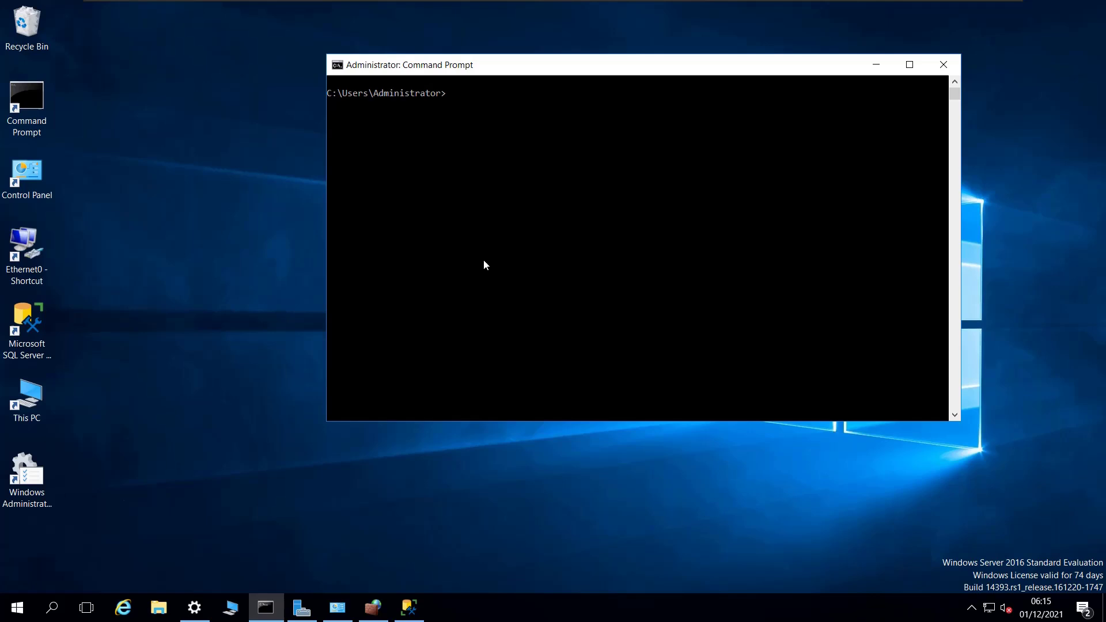
text(ipconfig)
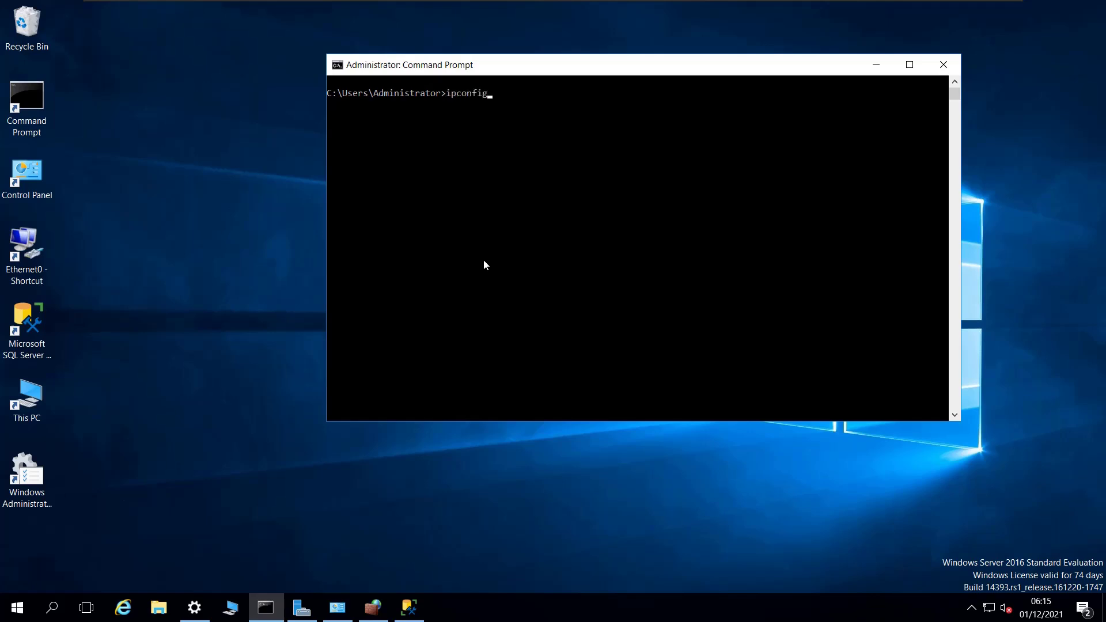
key(Return)
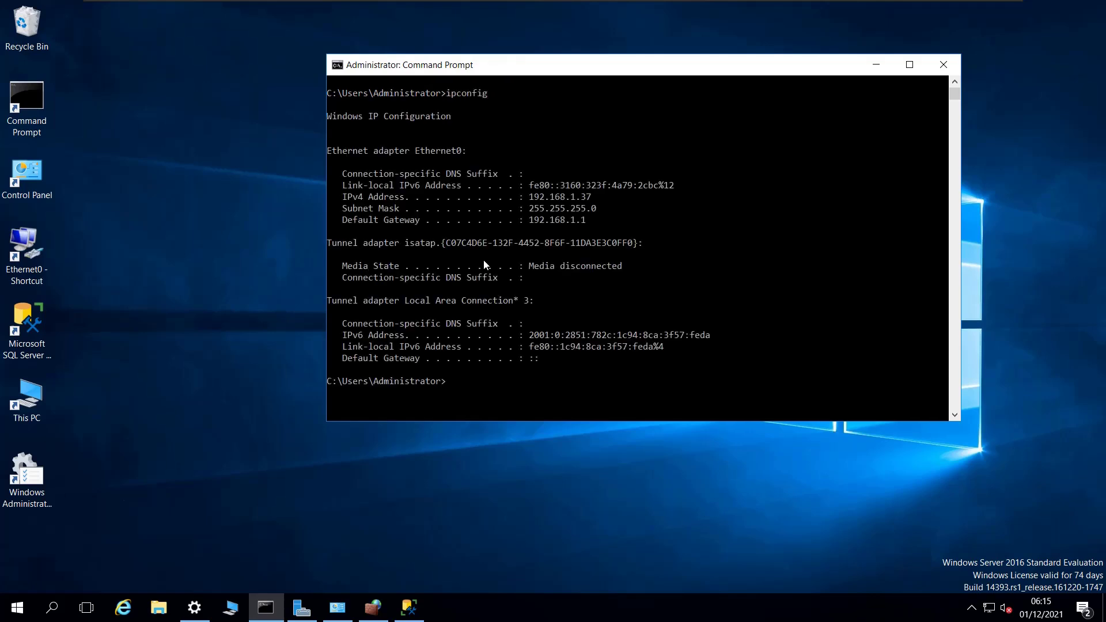
drag(580, 199, 596, 200)
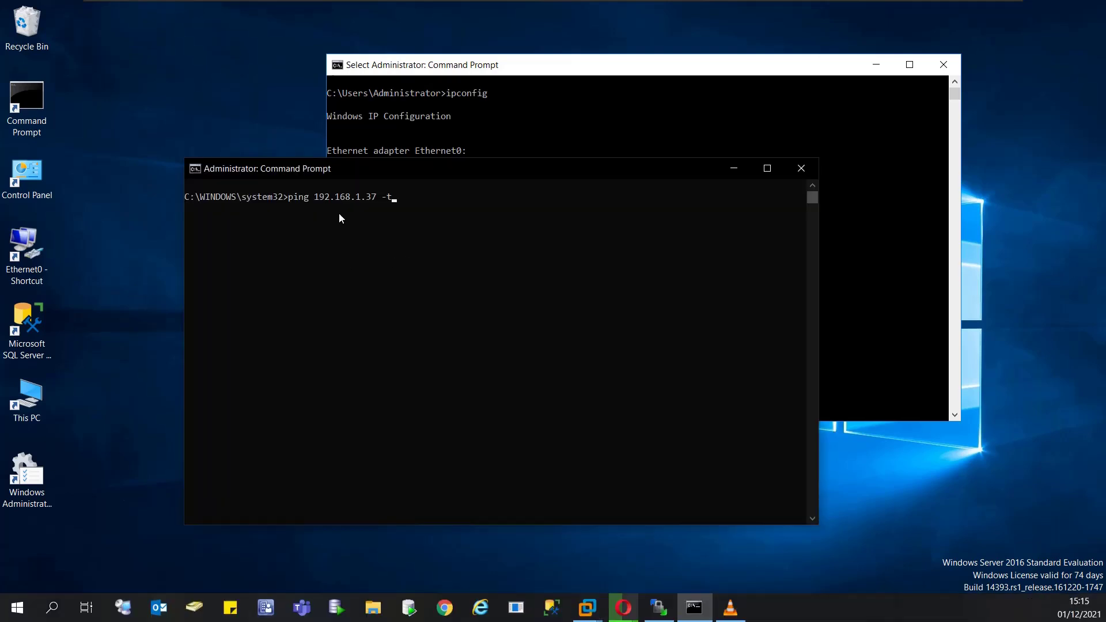
drag(436, 175, 436, 226)
Start a continuous ping to 192.168.1.37 and confirm the requests time out
key(Return)
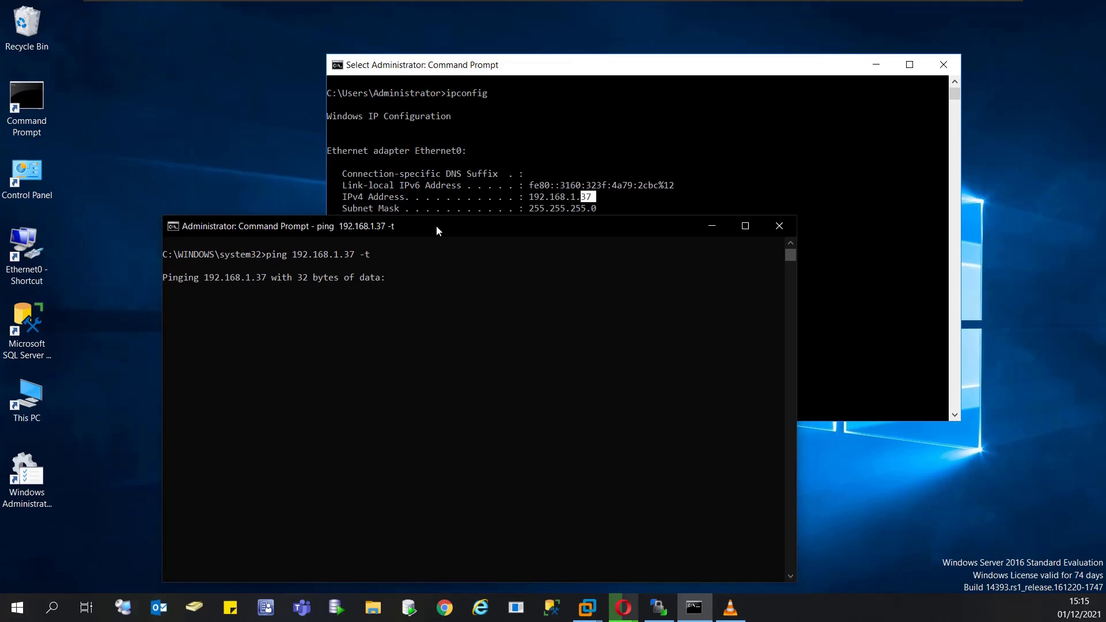
mouse_move(436, 226)
mouse_down()
mouse_move(444, 234)
mouse_move(427, 238)
mouse_up()
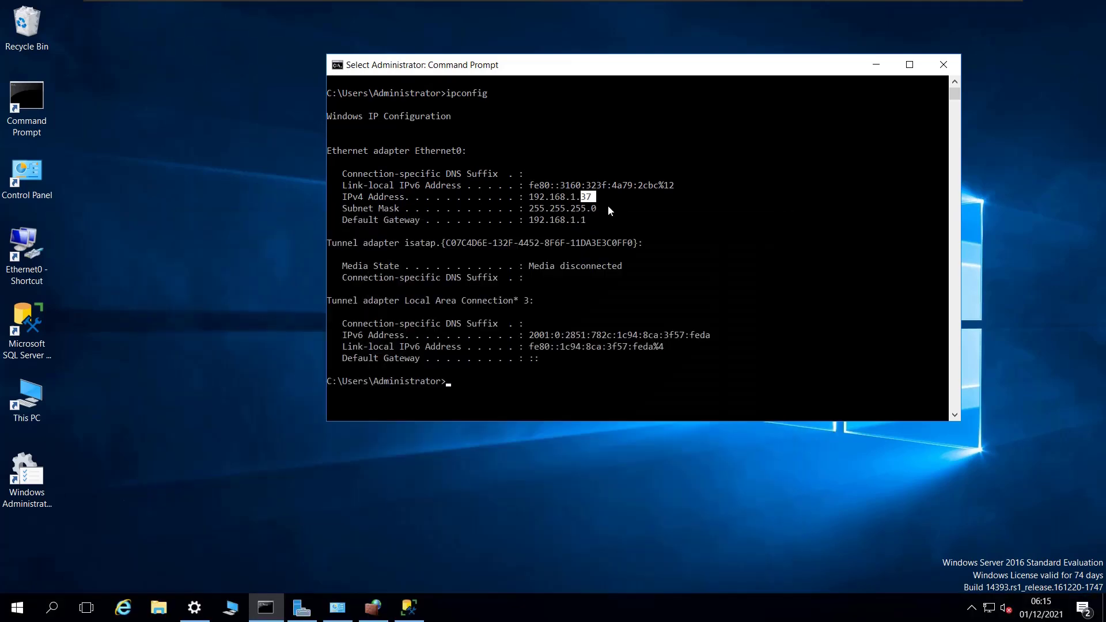
click(609, 208)
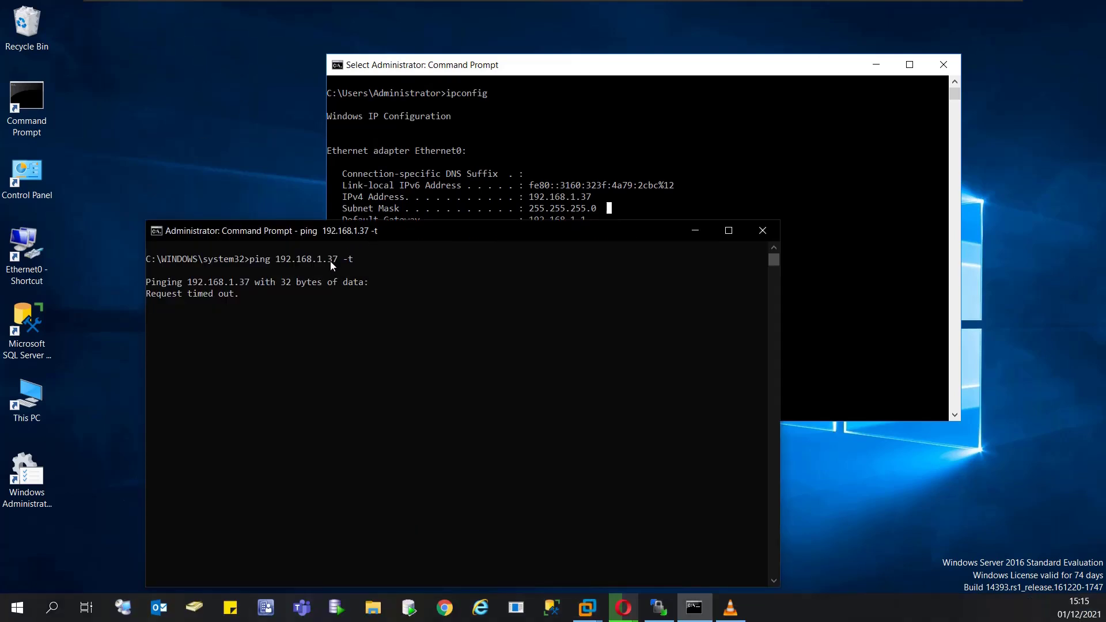
drag(329, 261, 336, 261)
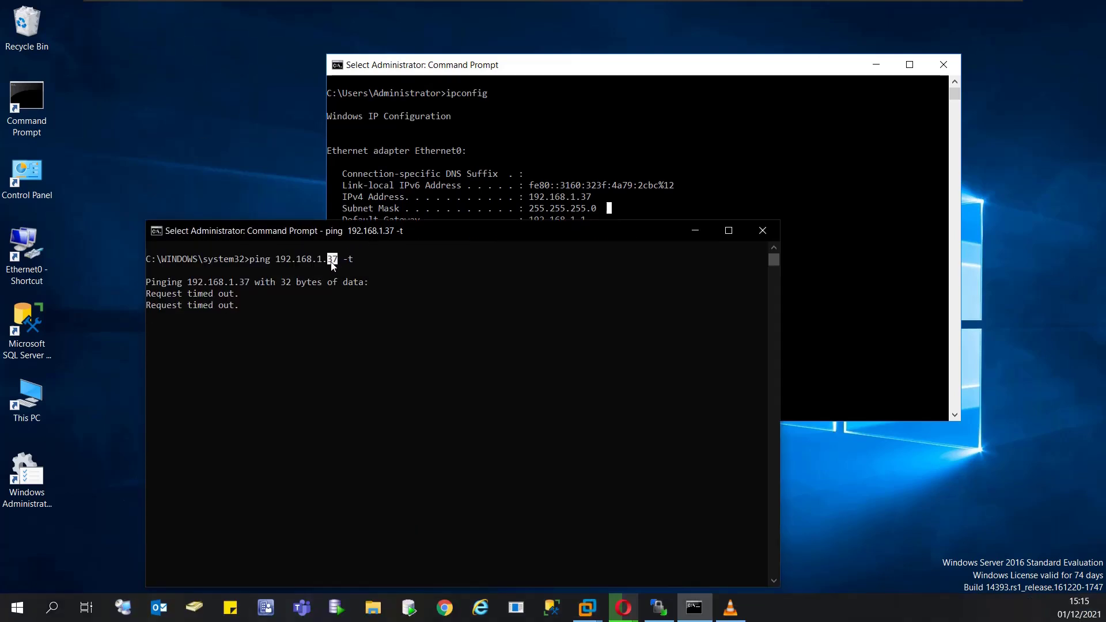
click(331, 264)
double_click(331, 265)
click(332, 266)
drag(472, 236, 474, 189)
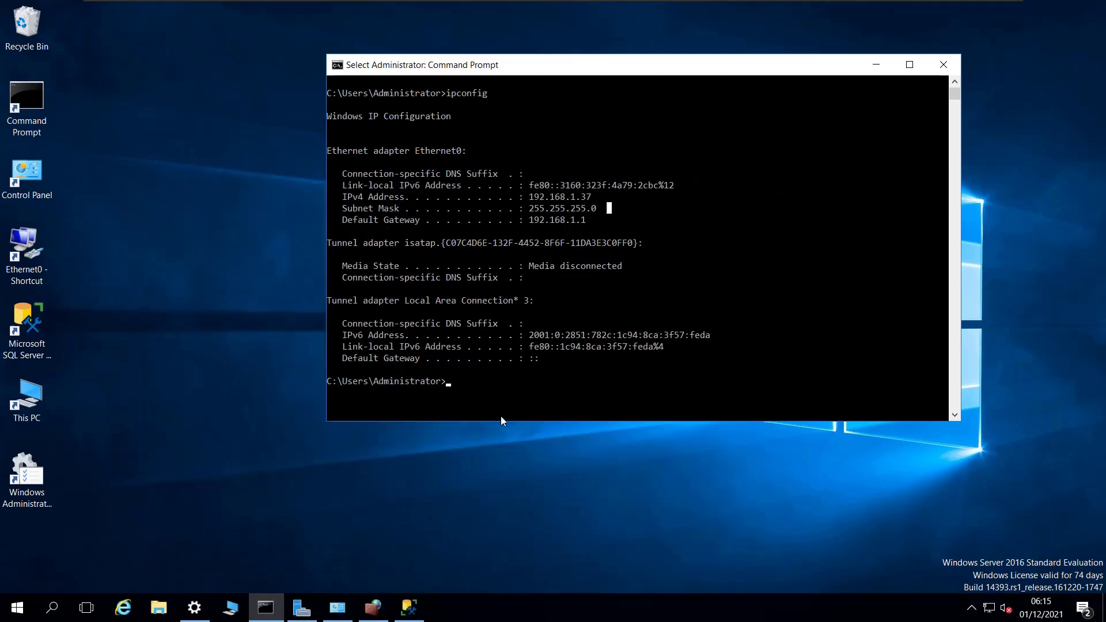
Turn off Windows Firewall under Private network settings and apply with OK
mouse_move(375, 609)
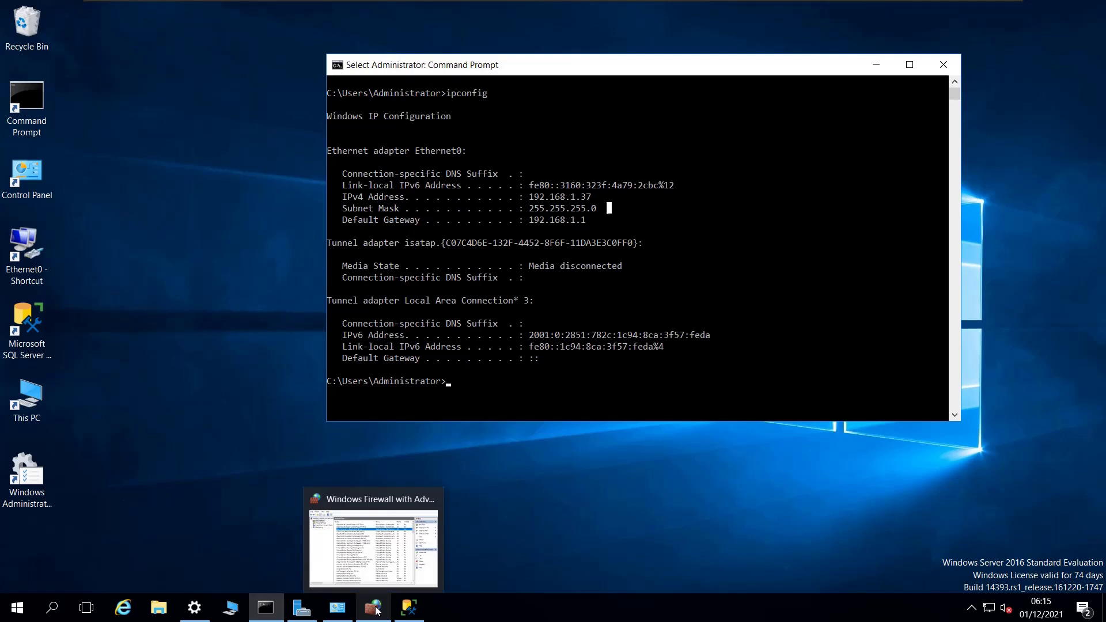
click(337, 607)
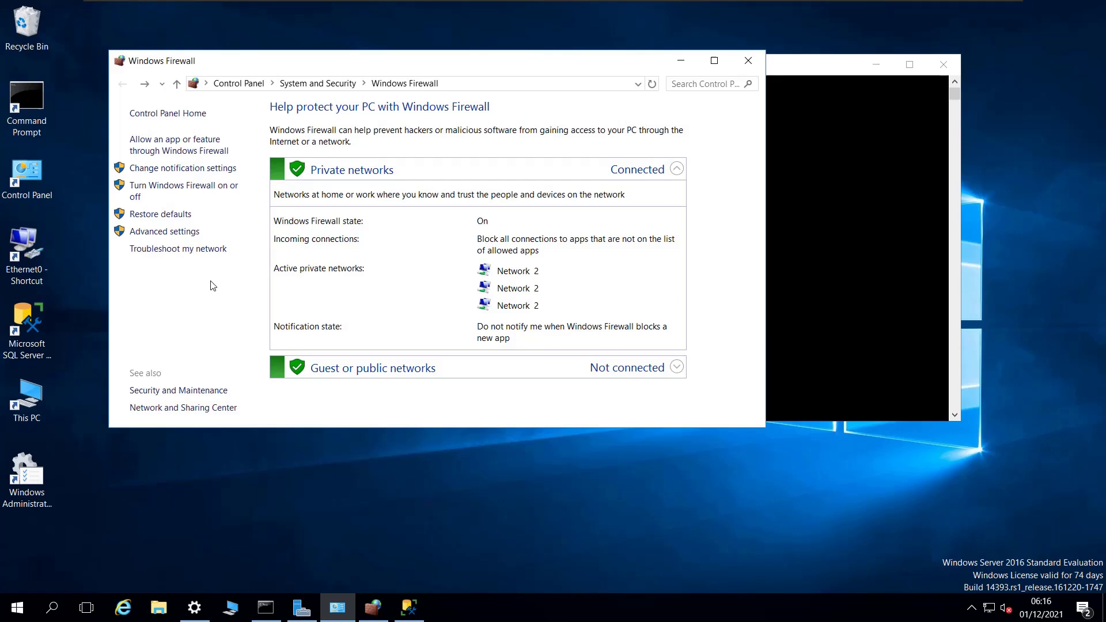
click(191, 194)
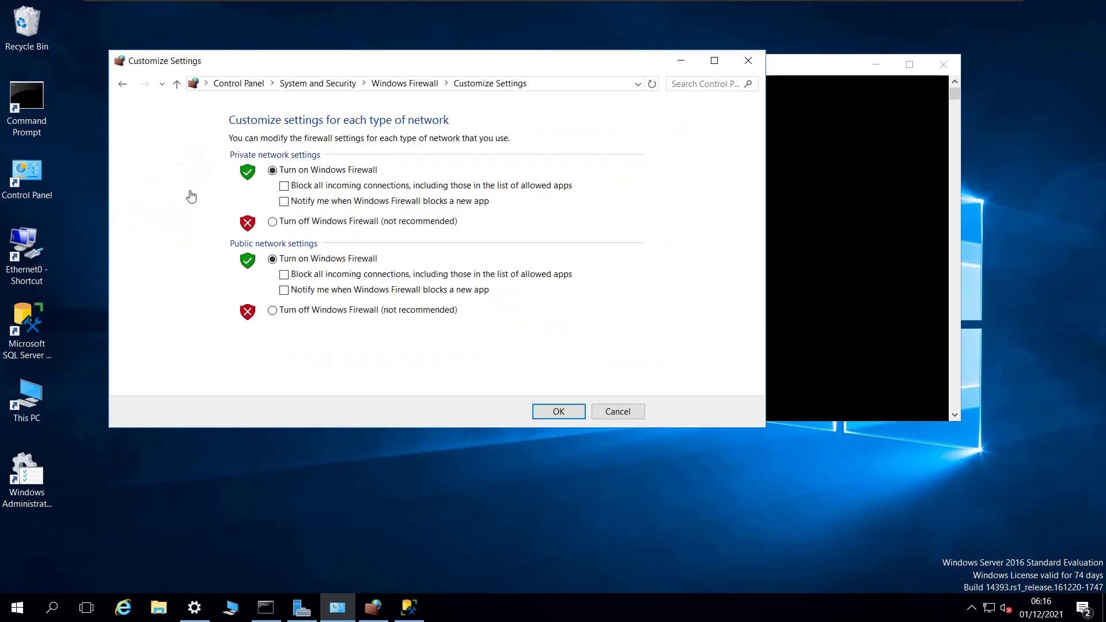
click(272, 221)
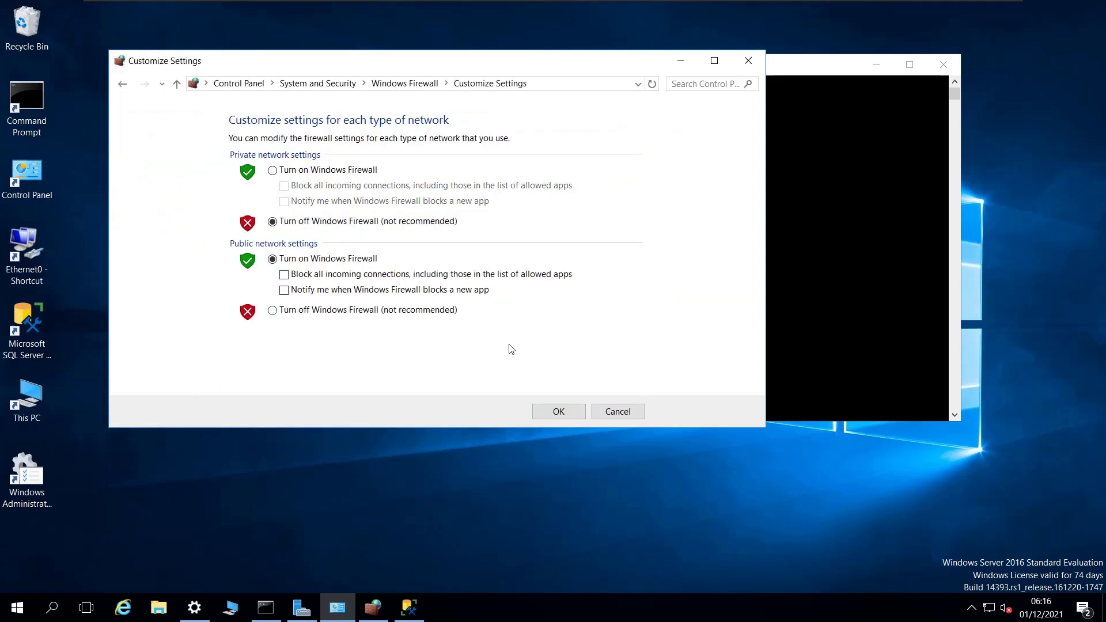
click(558, 411)
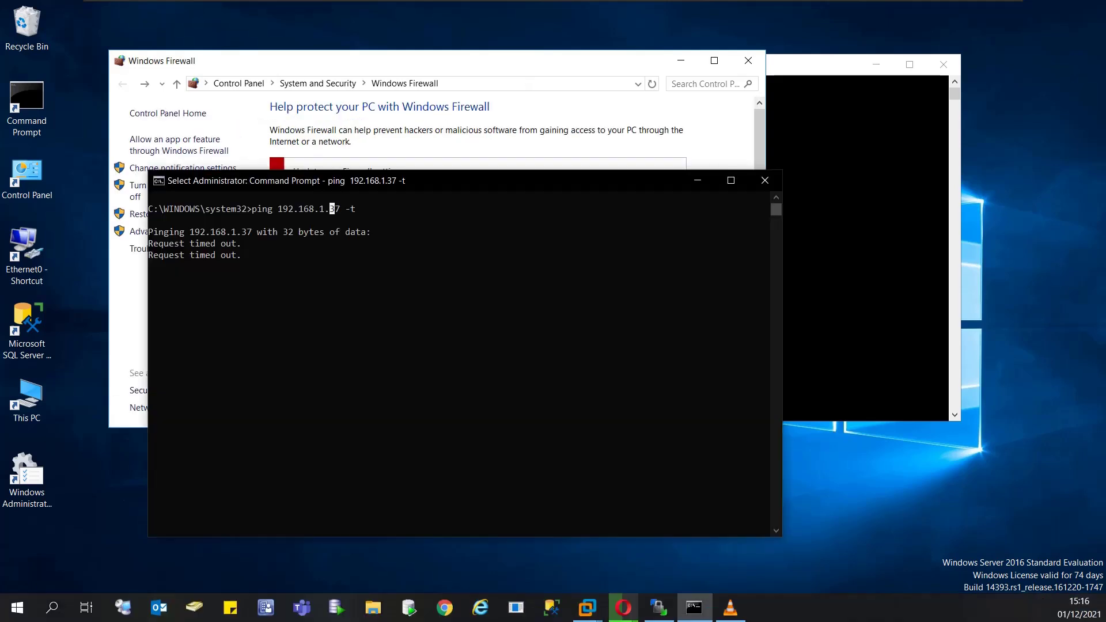
Watch the continuous ping now receive replies from 192.168.1.37 with time<1ms, TTL=128
drag(374, 184, 396, 183)
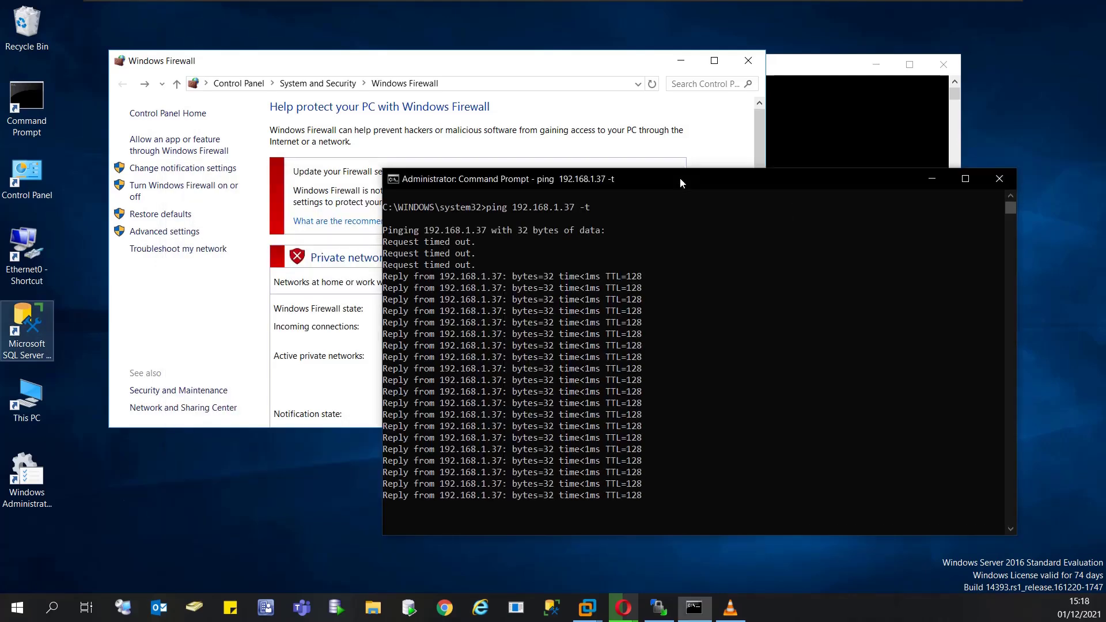
drag(680, 178, 697, 171)
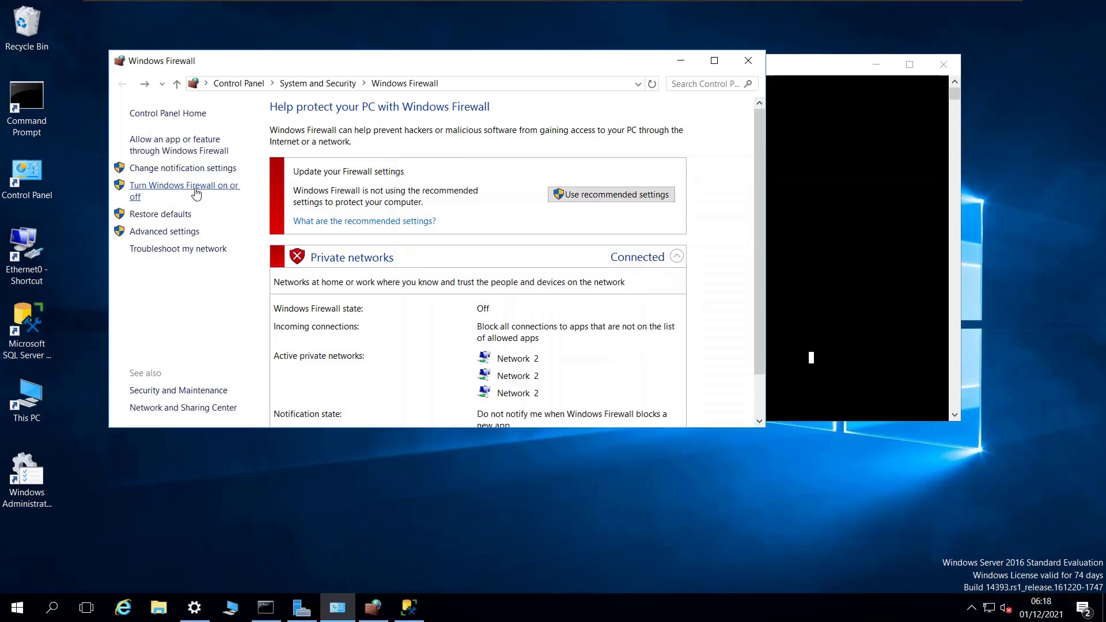
Turn Windows Firewall back on under Private network settings and apply with OK
click(195, 193)
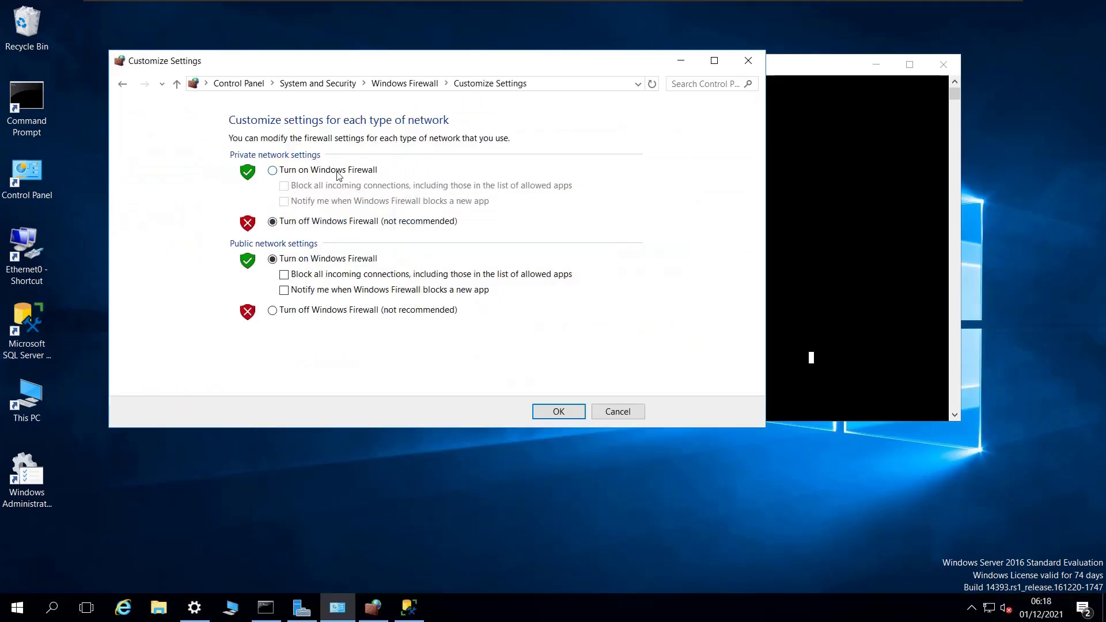
click(876, 262)
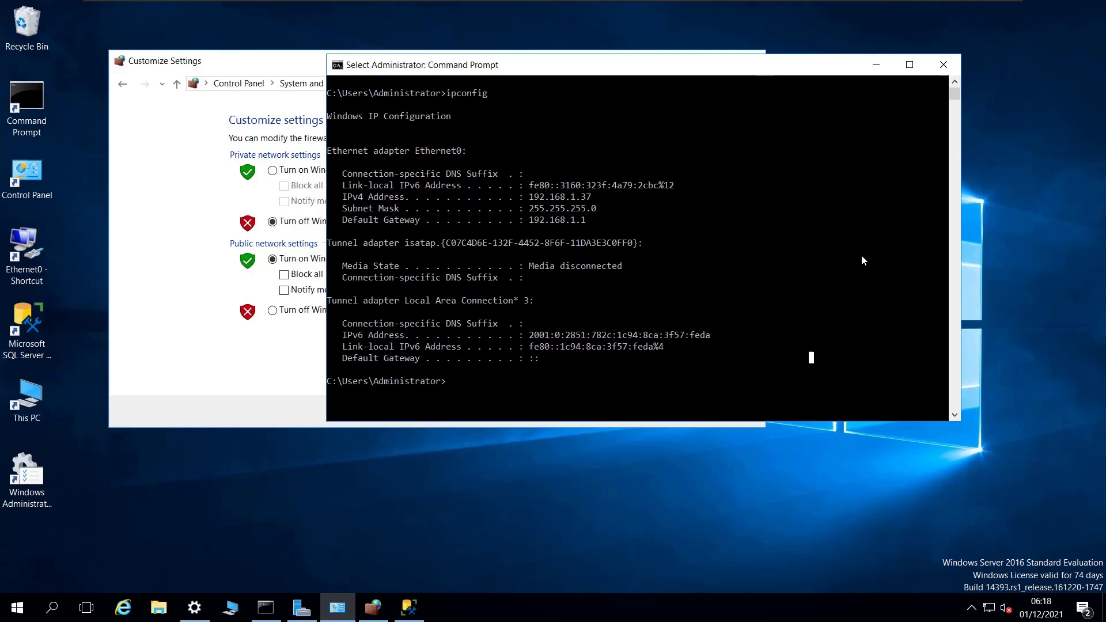
click(249, 347)
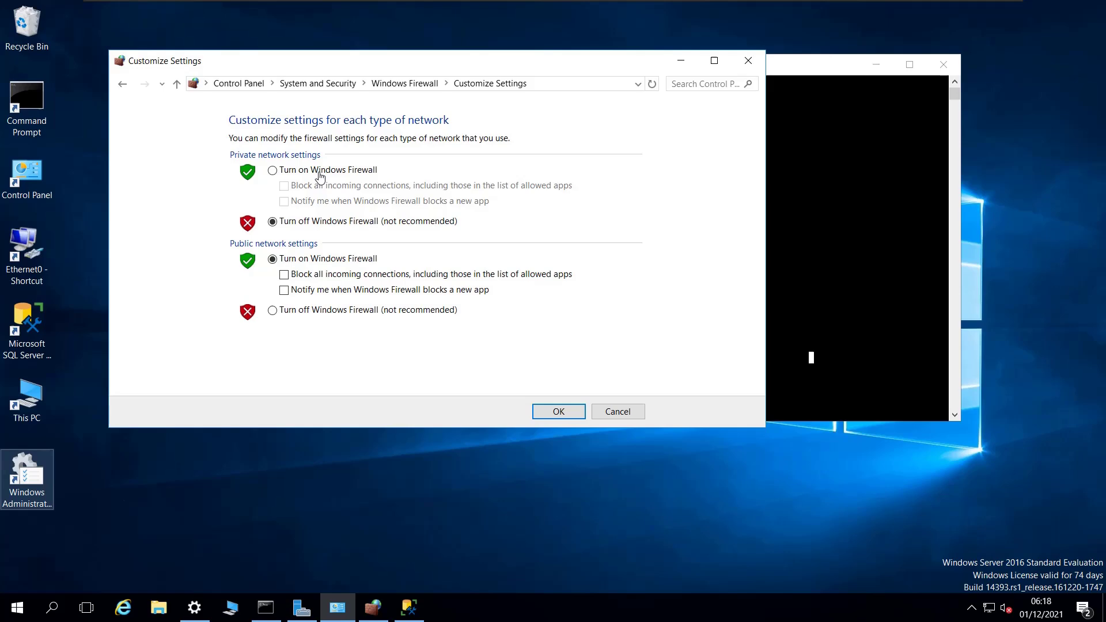
click(273, 170)
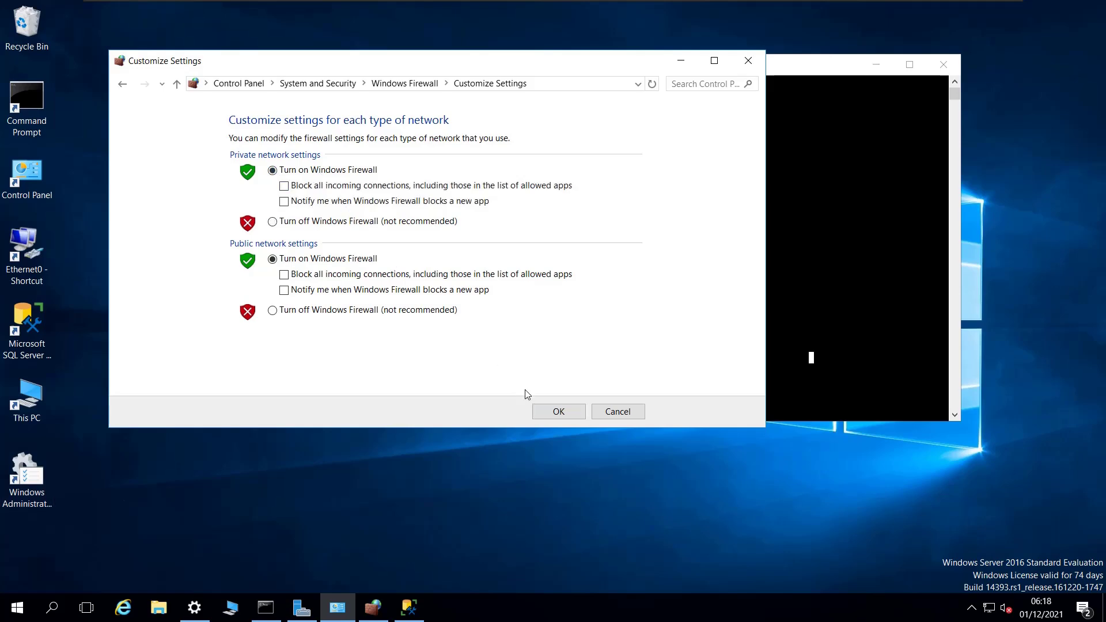
click(547, 412)
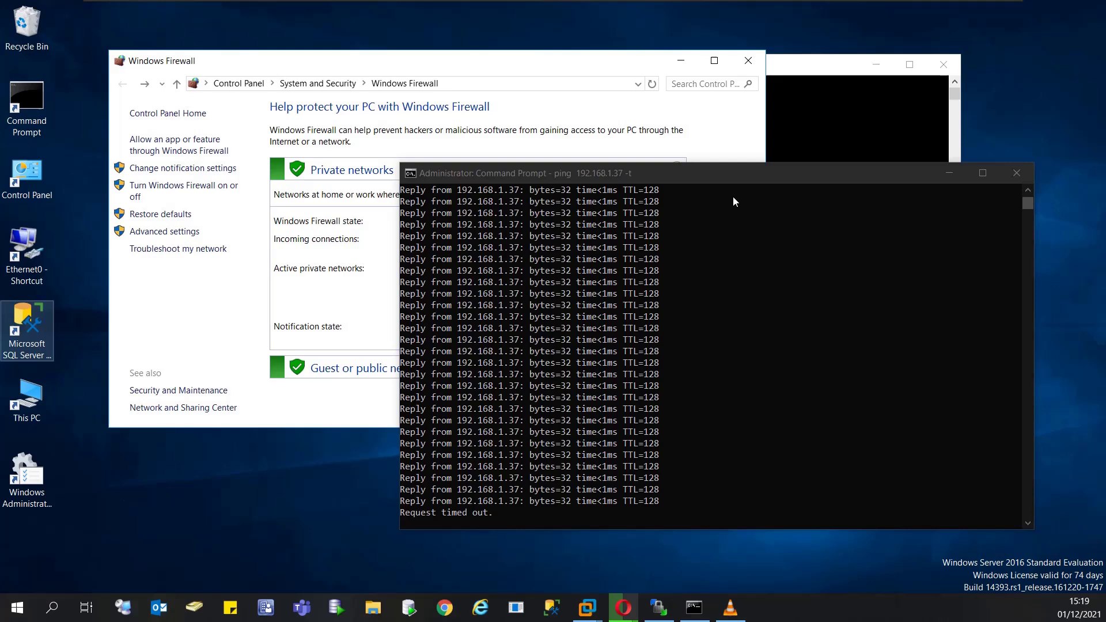
Check that pings time out again, then bring up Windows Firewall with Advanced Security's Inbound Rules
drag(733, 171, 723, 157)
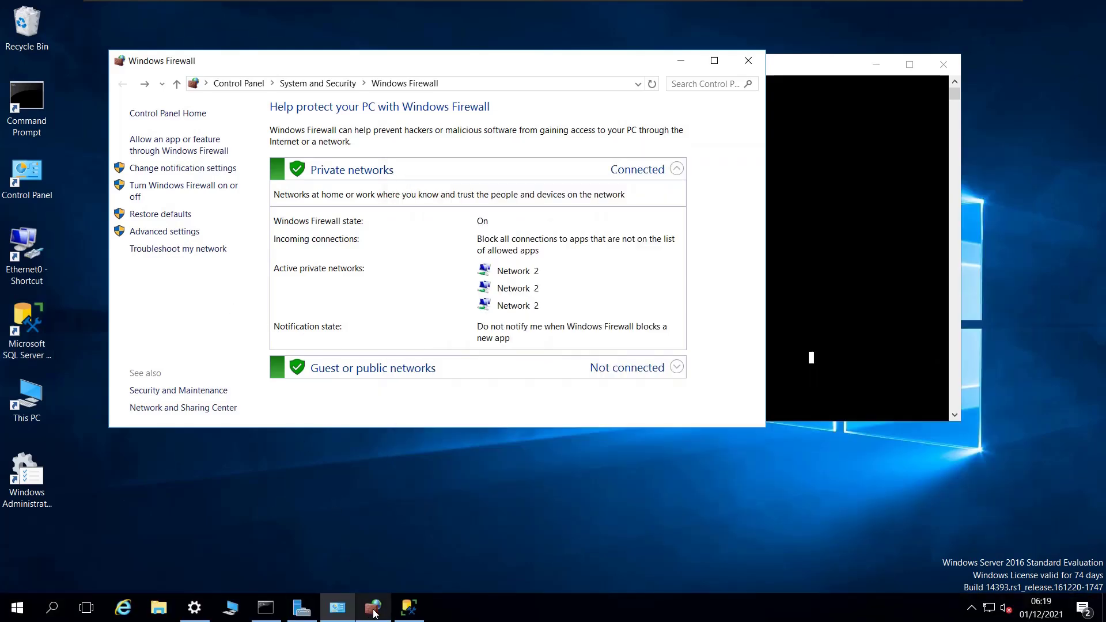
click(373, 609)
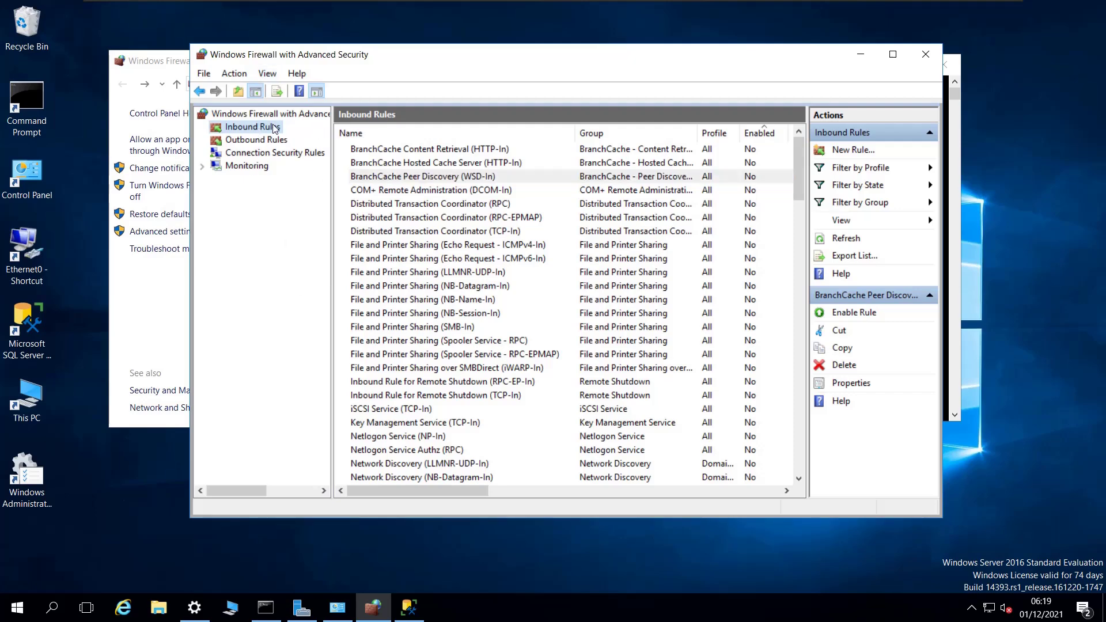
Enable the inbound 'File and Printer Sharing (Echo Request - ICMPv4-In)' rule
click(528, 222)
key(Up)
key(Up)
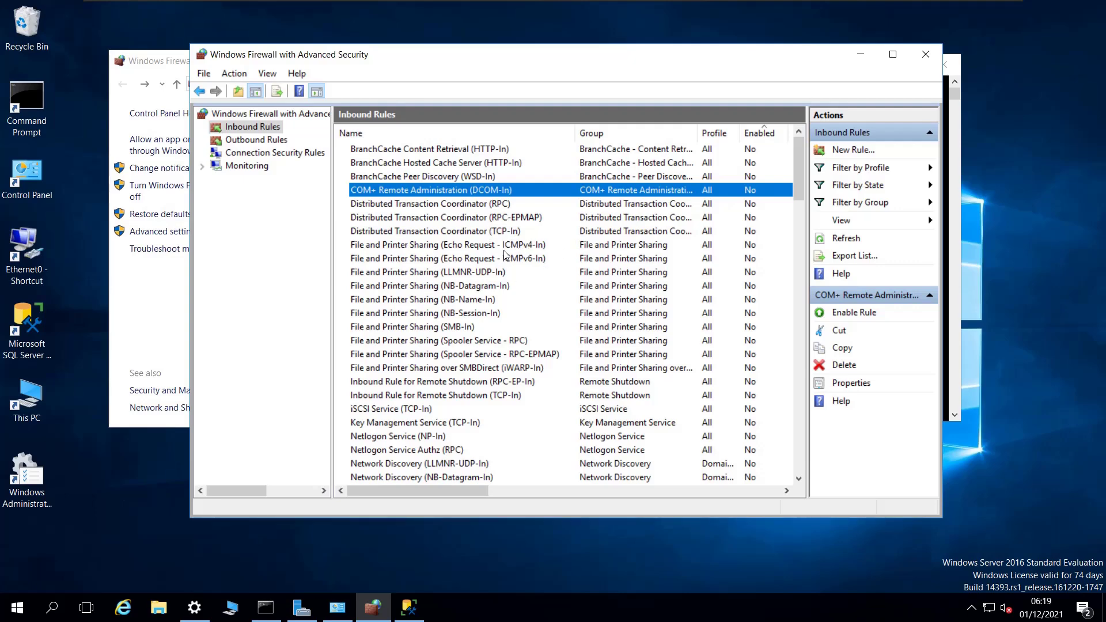
click(542, 246)
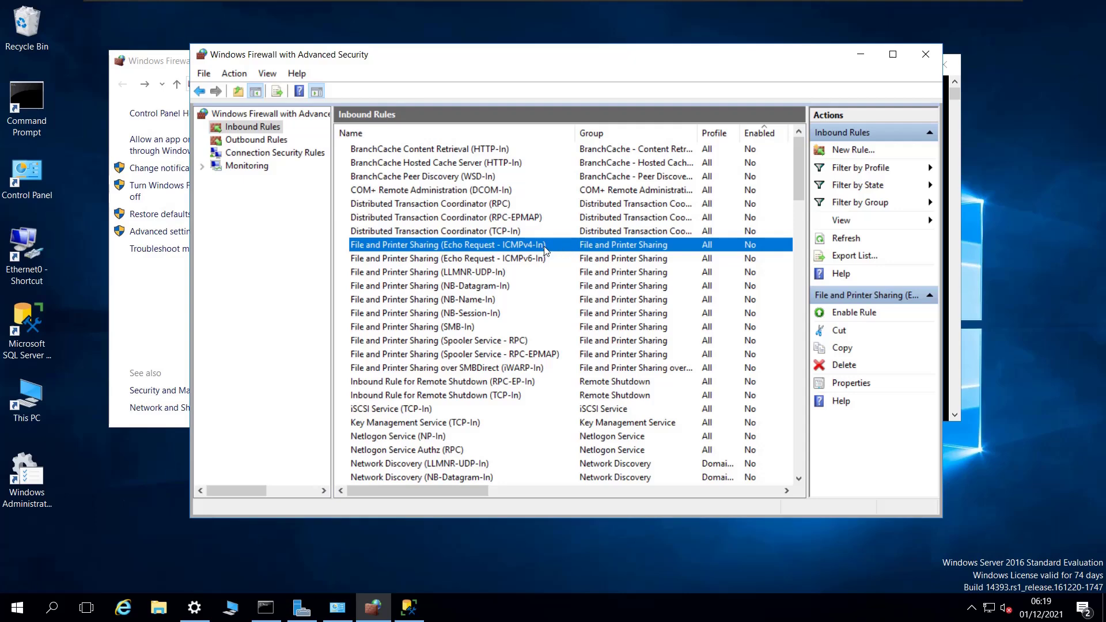
click(531, 260)
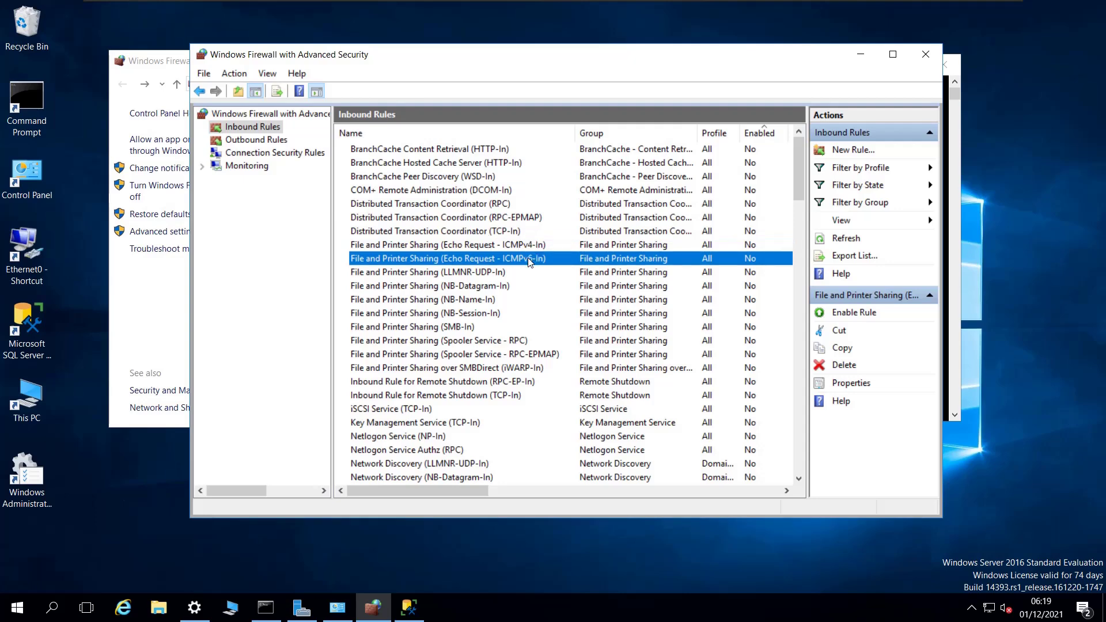
click(529, 245)
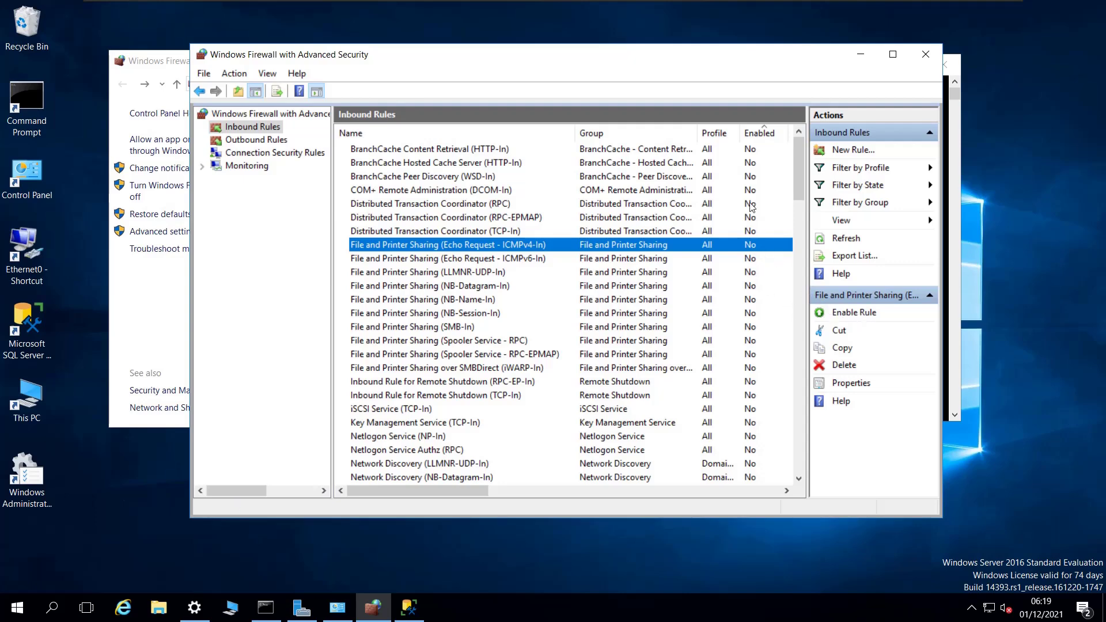
click(849, 318)
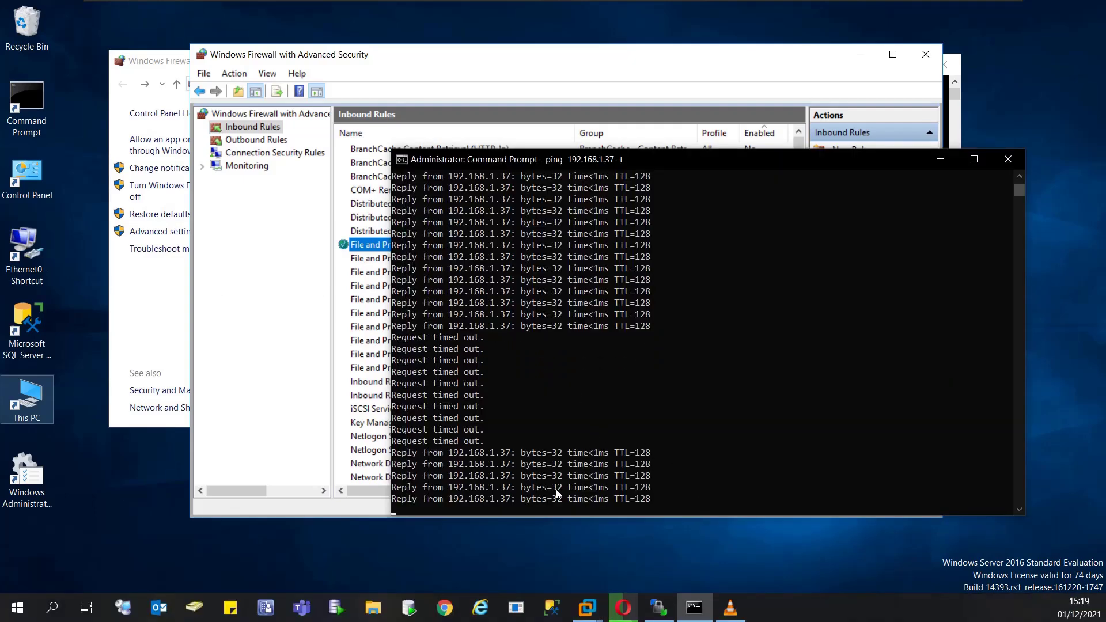
Enable the 'File and Printer Sharing (Echo Request - ICMPv6-In)' rule and confirm pings still get replies
click(942, 160)
click(512, 259)
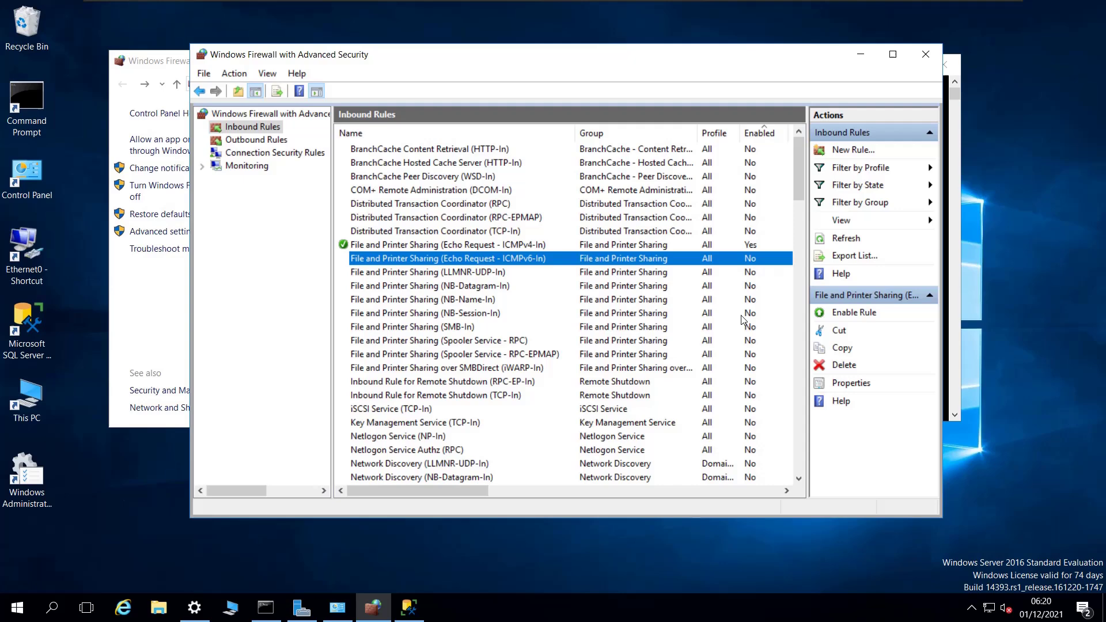
click(852, 320)
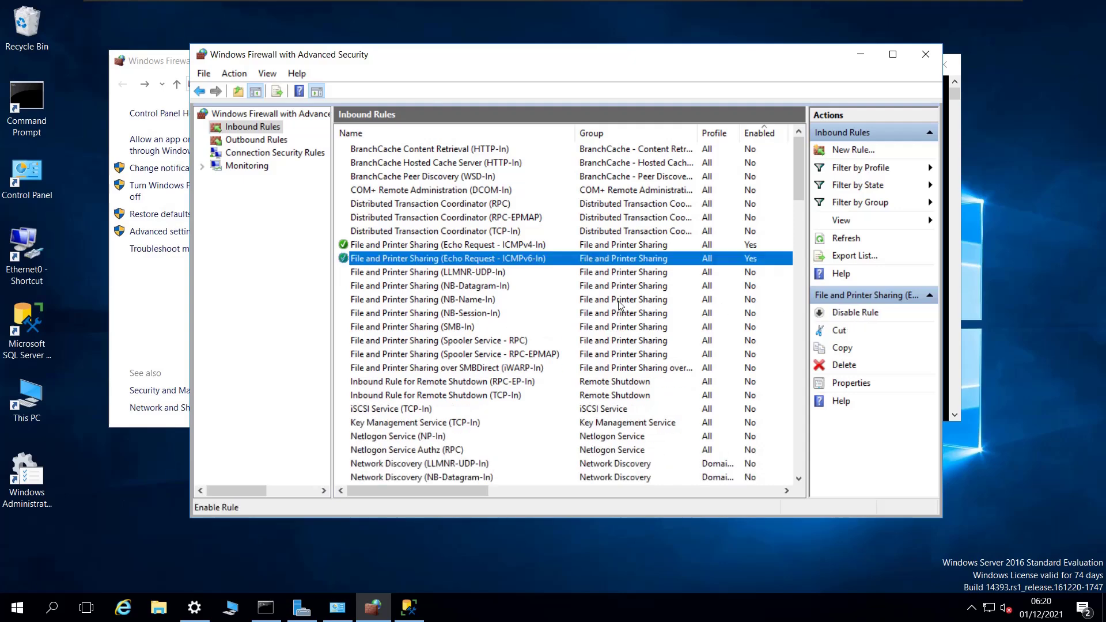
click(578, 245)
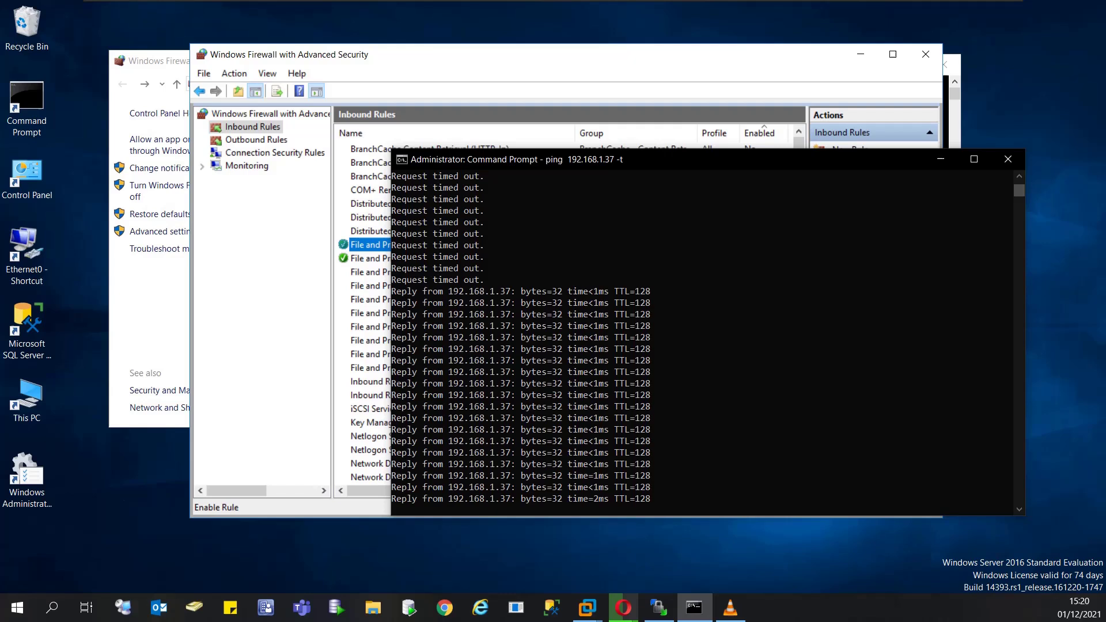
drag(654, 170, 626, 194)
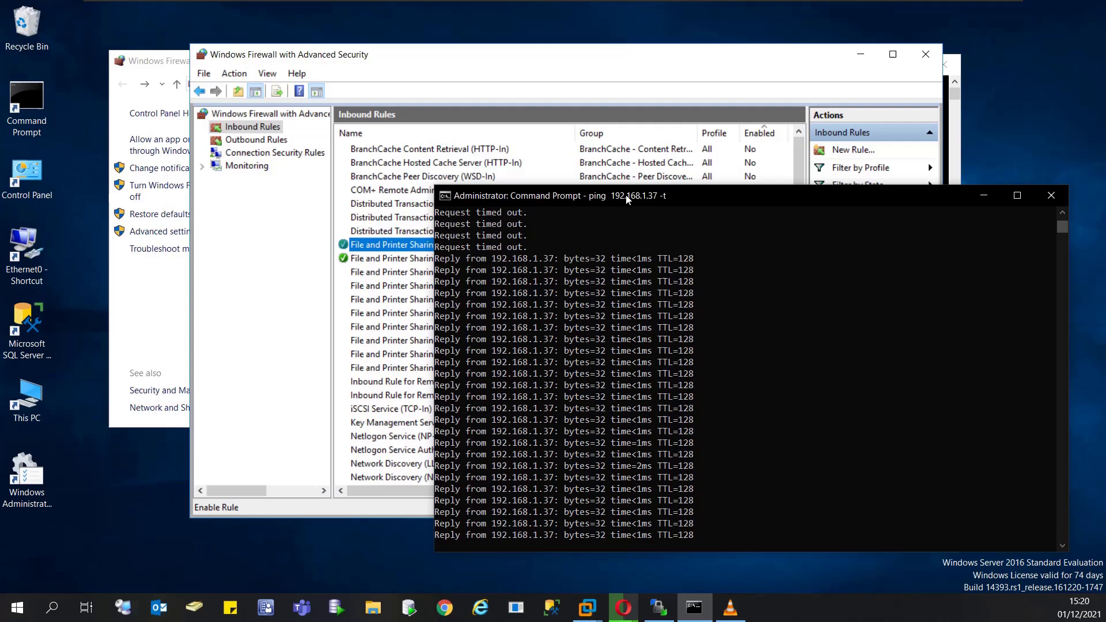